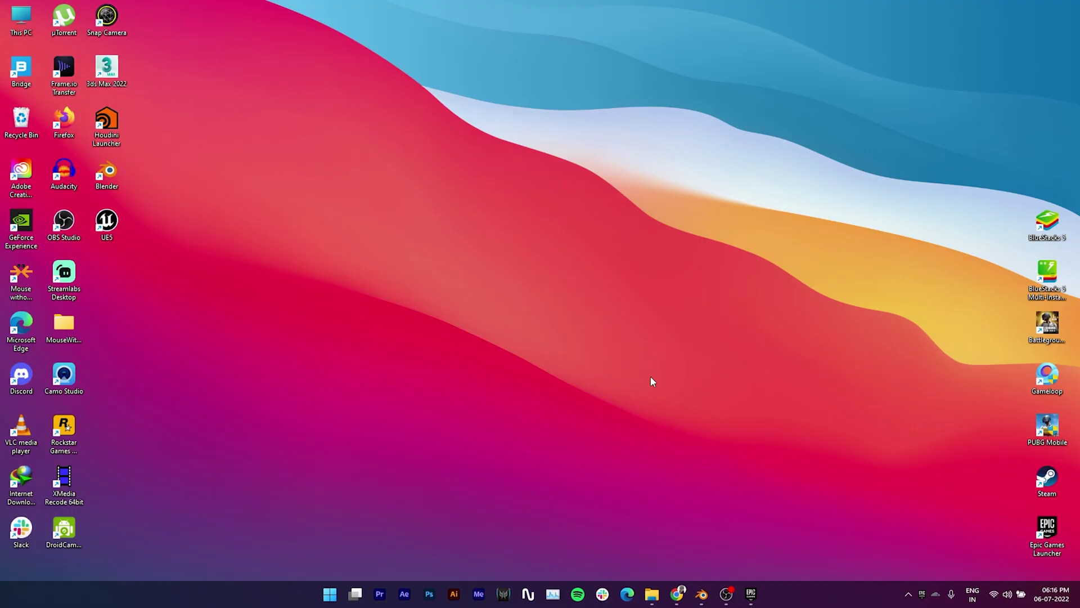
Step: Switch to the Epic Games Launcher and search the Unreal Engine Marketplace for "metahuman"
left_click(751, 594)
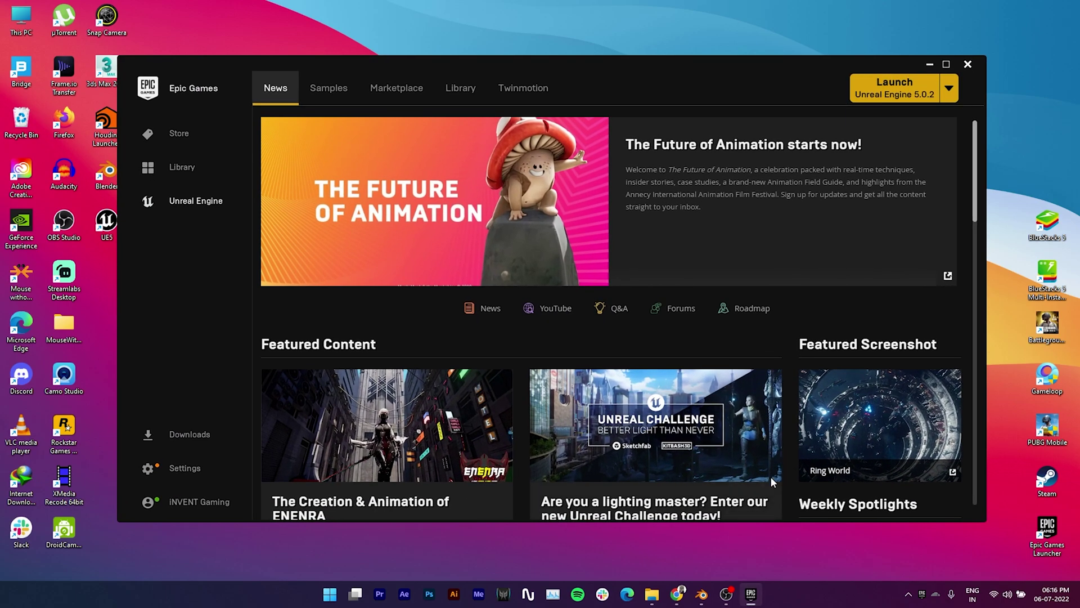
left_click(459, 90)
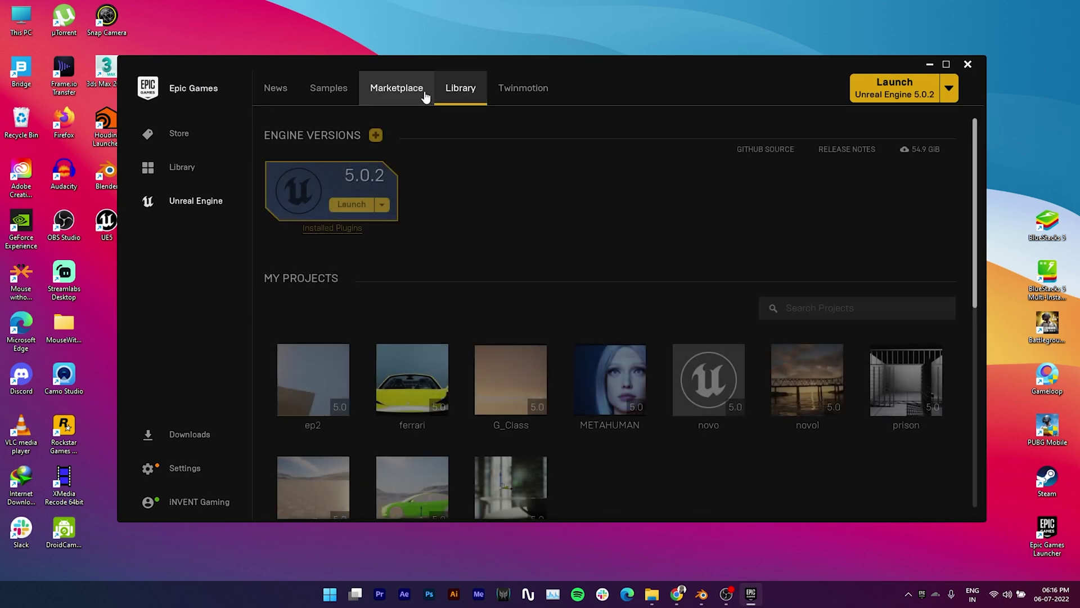
left_click(403, 99)
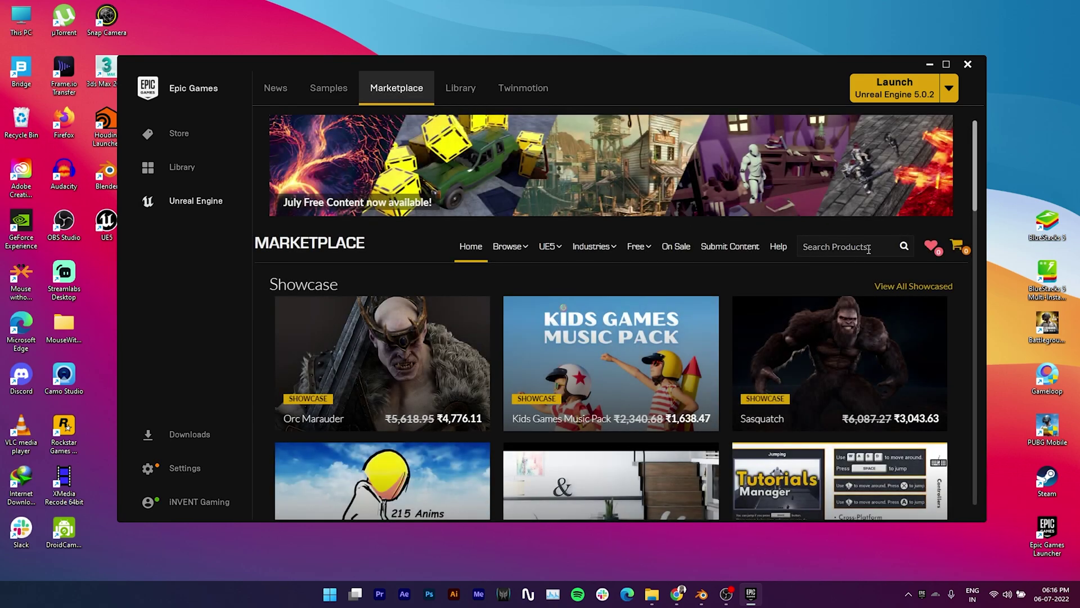
left_click(868, 249)
type("metahuman")
key("Return")
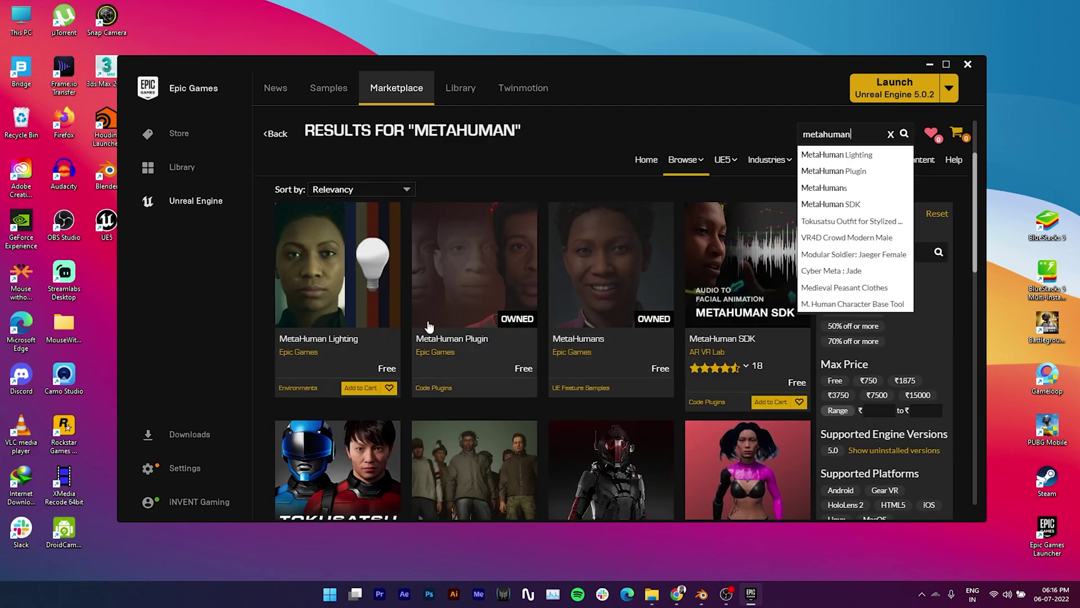
Step: Open the MetaHuman Plugin product page and try to install the plugin to the engine
left_click(498, 356)
scroll(697, 365, "down", 1)
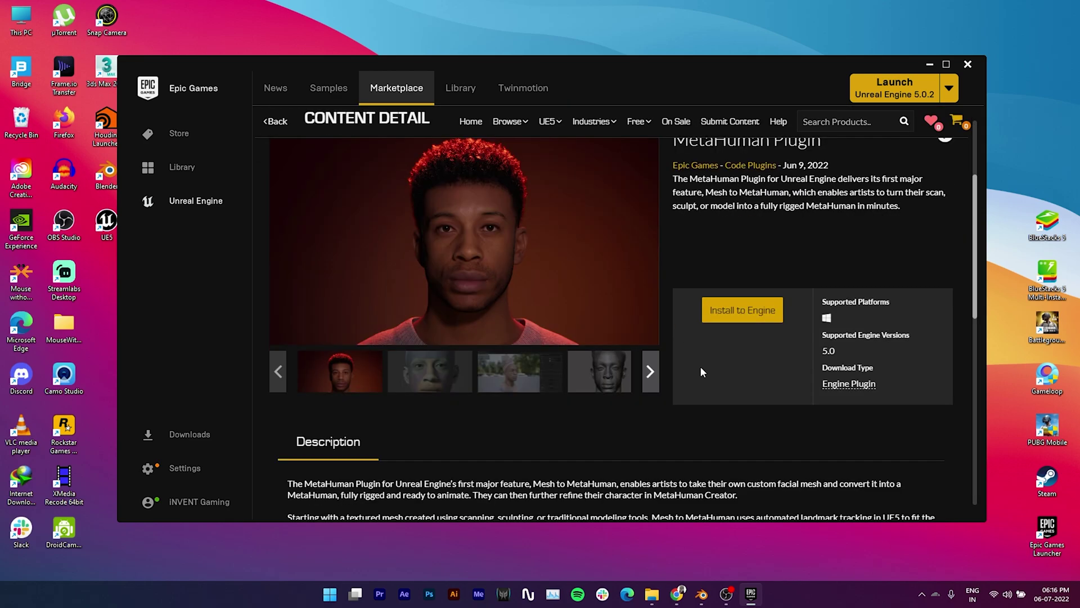
left_click(731, 309)
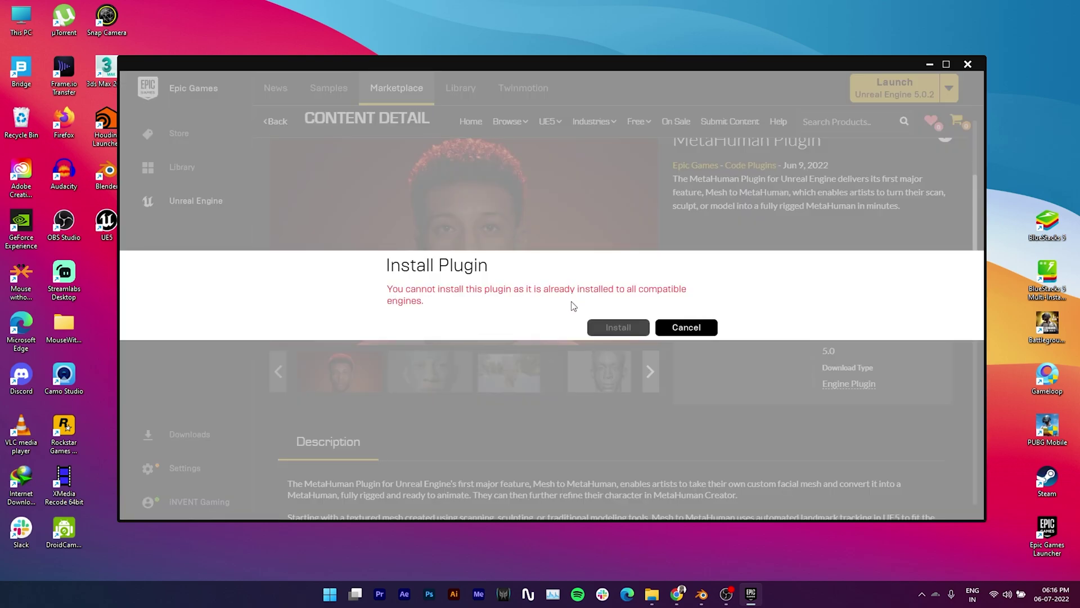
left_click(691, 329)
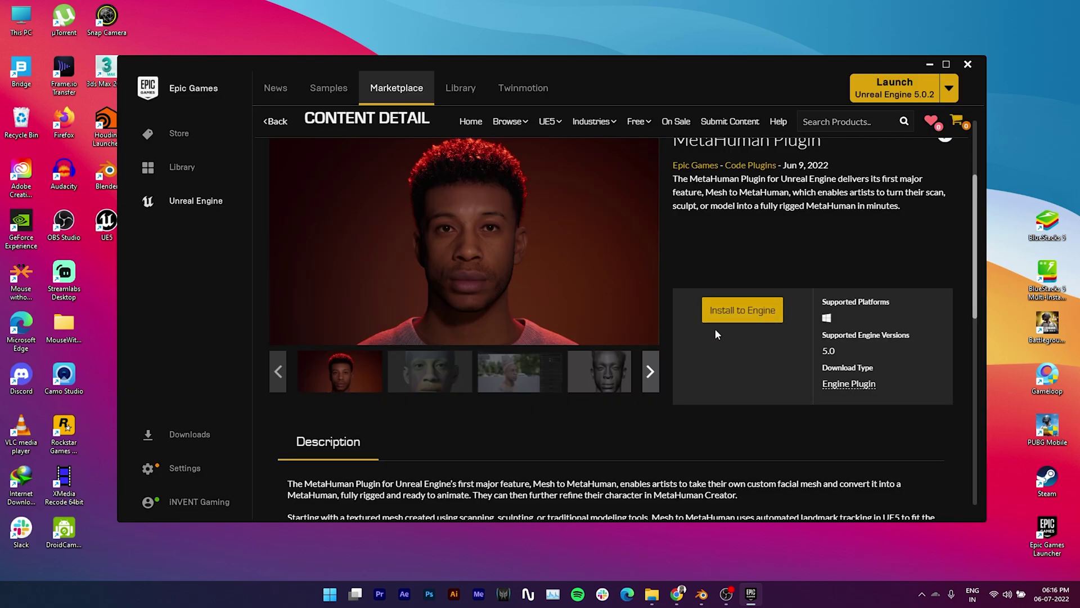
left_click(929, 65)
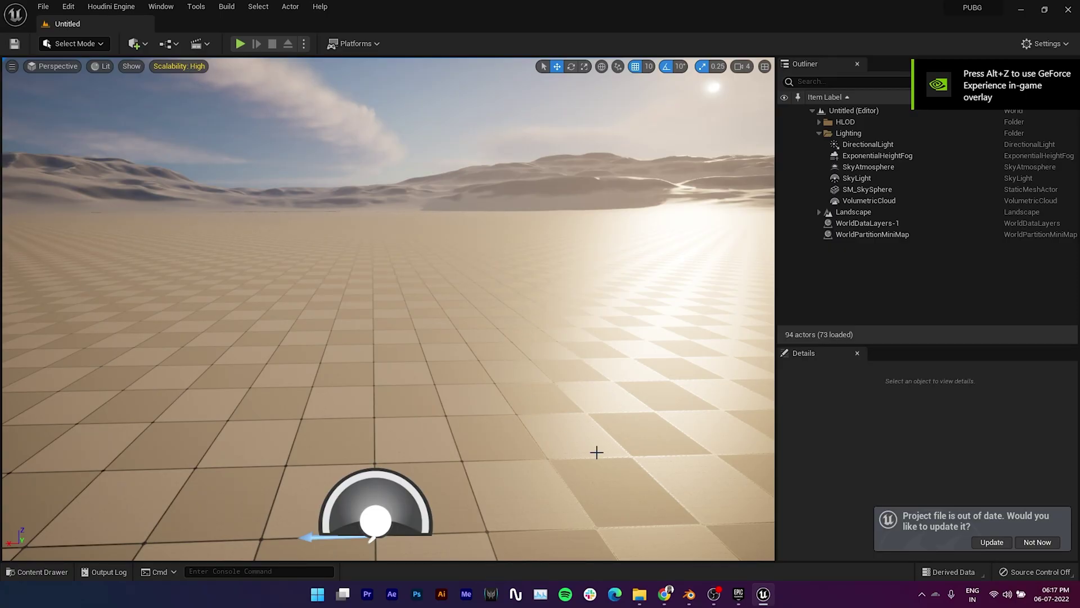
Step: Enable the MetaHuman plugin for the PUBG project in Unreal Editor, accepting its experimental status, and restart the editor
left_click(1042, 543)
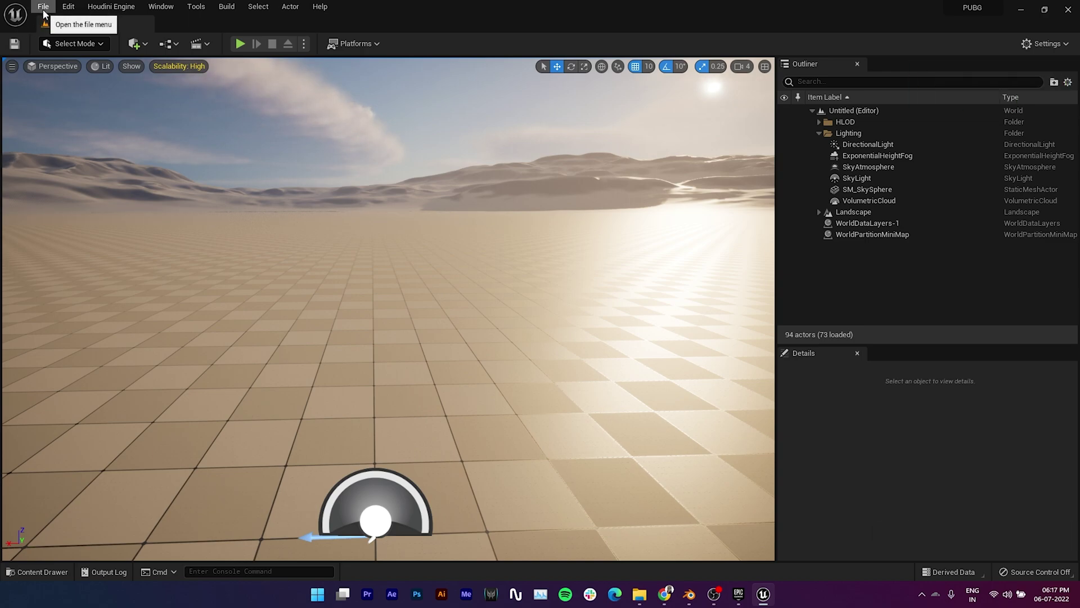
left_click(68, 6)
left_click(101, 186)
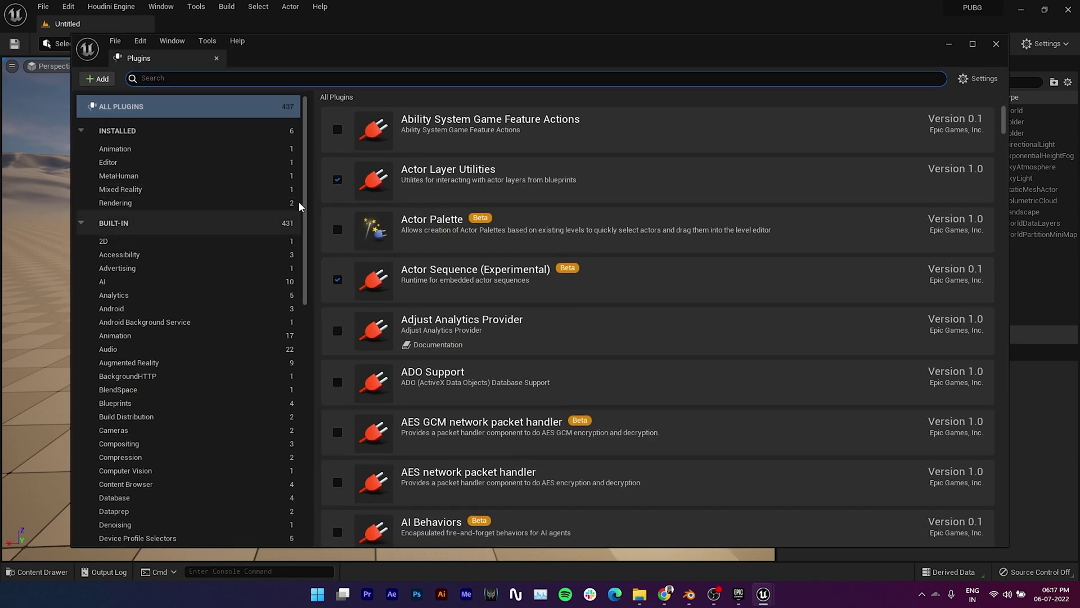
type("meta")
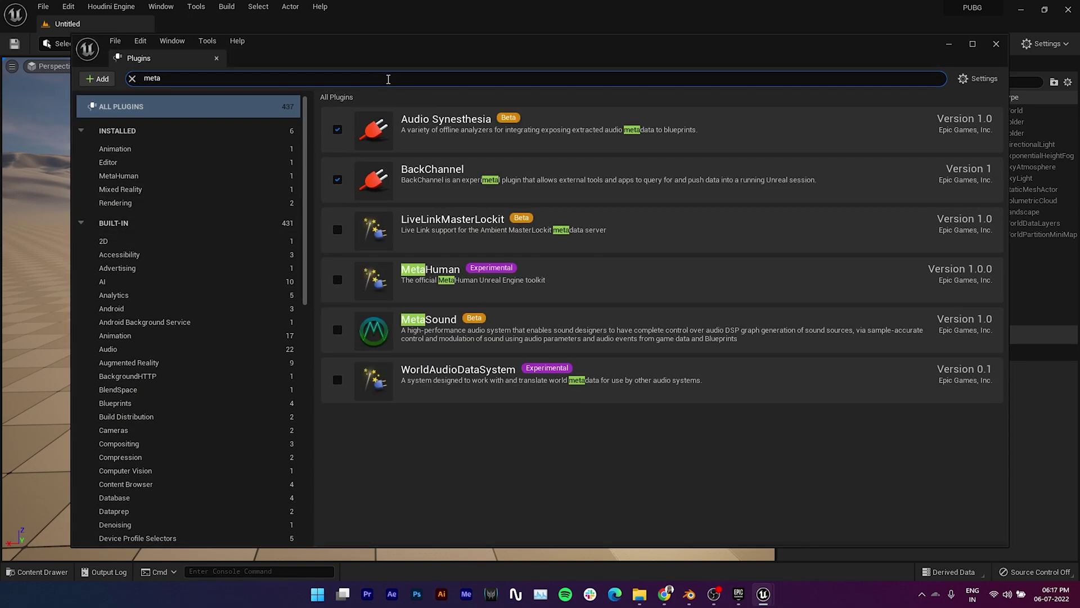
left_click(337, 282)
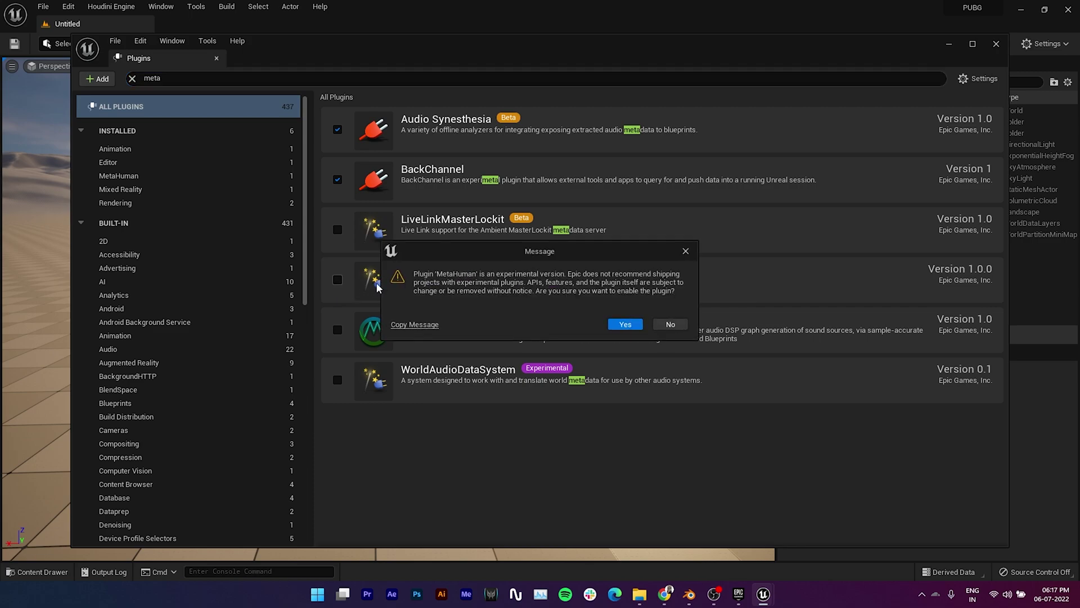
left_click(625, 324)
left_click(960, 522)
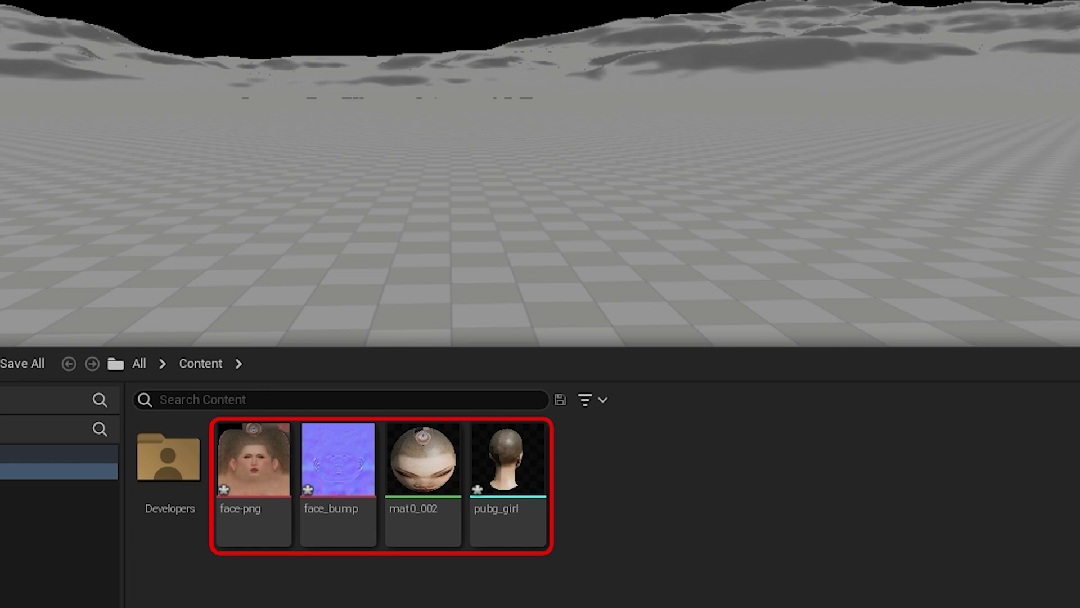
Step: Create a MetaHuman Identity asset named Girl in the Content folder
left_click(33, 364)
mouse_move(91, 503)
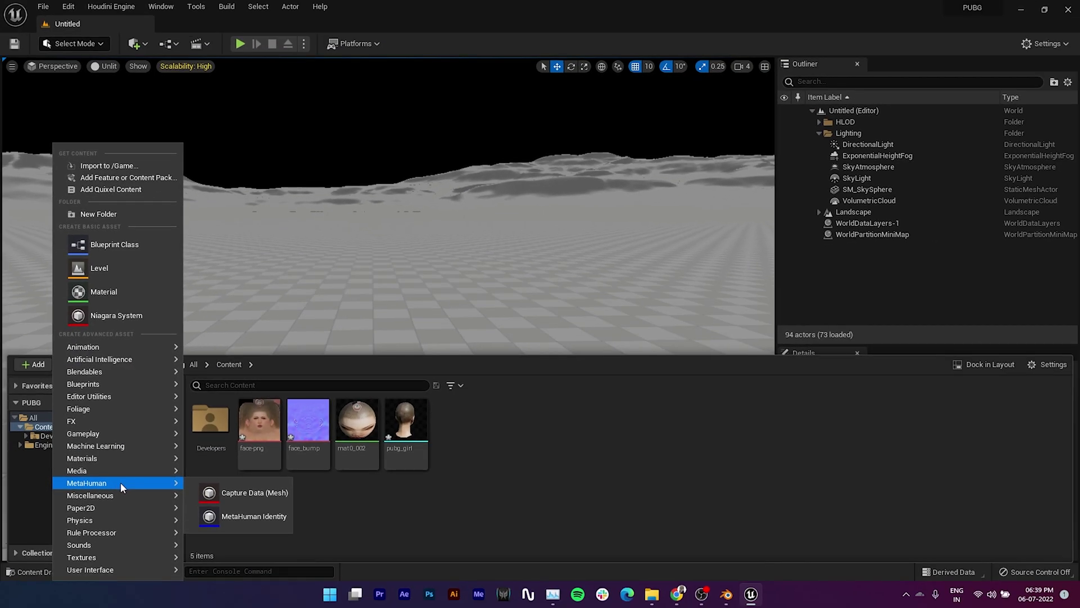
left_click(248, 516)
type("Gil")
key("BackSpace")
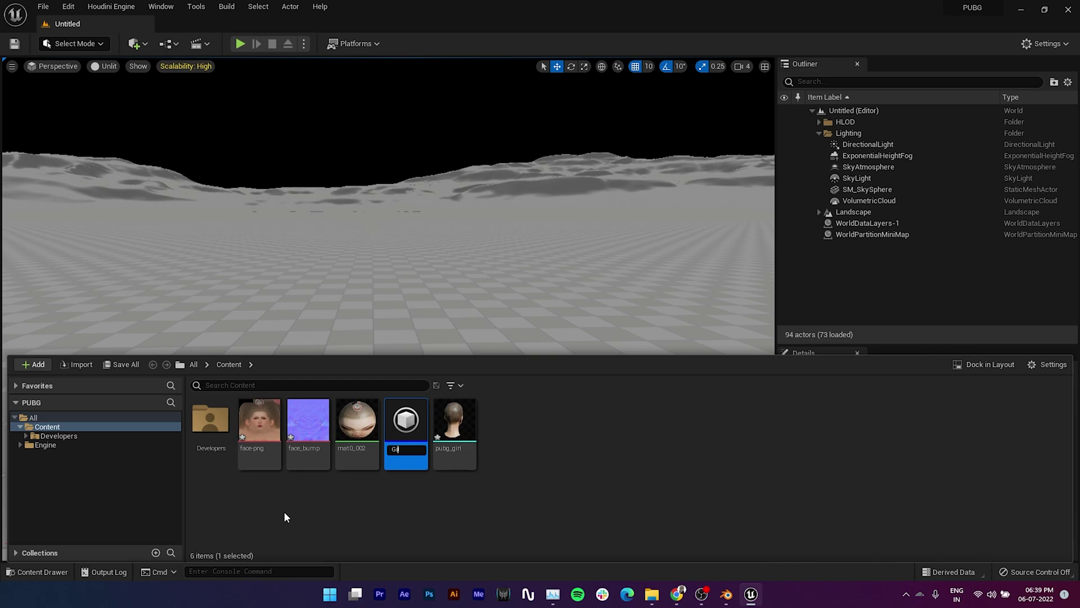
type("rl")
key("Return")
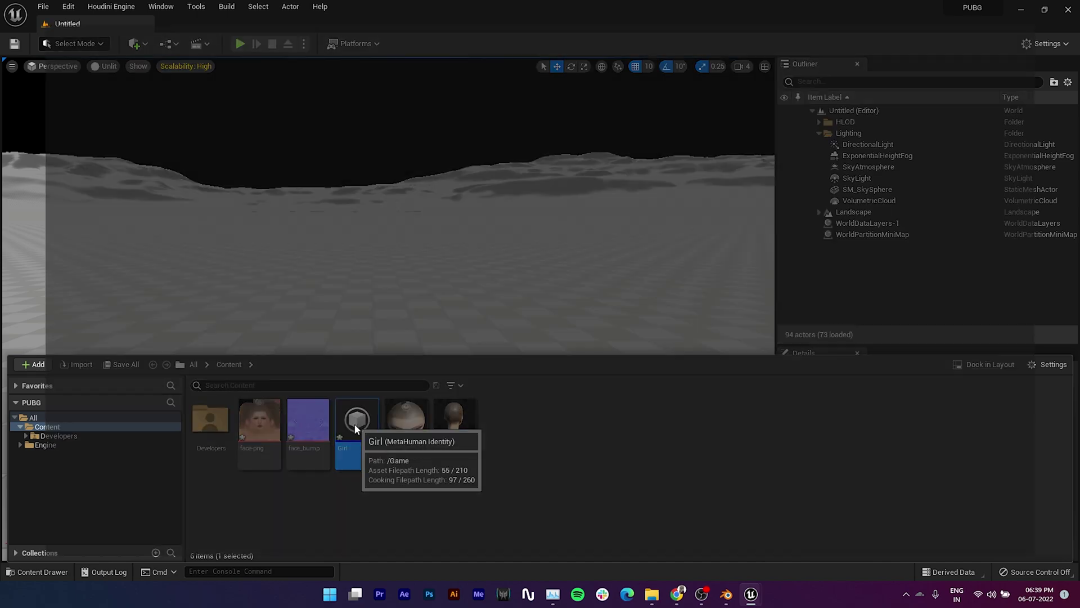
Step: Open the Girl identity and create its components from the pubg_girl static mesh
double_click(355, 424)
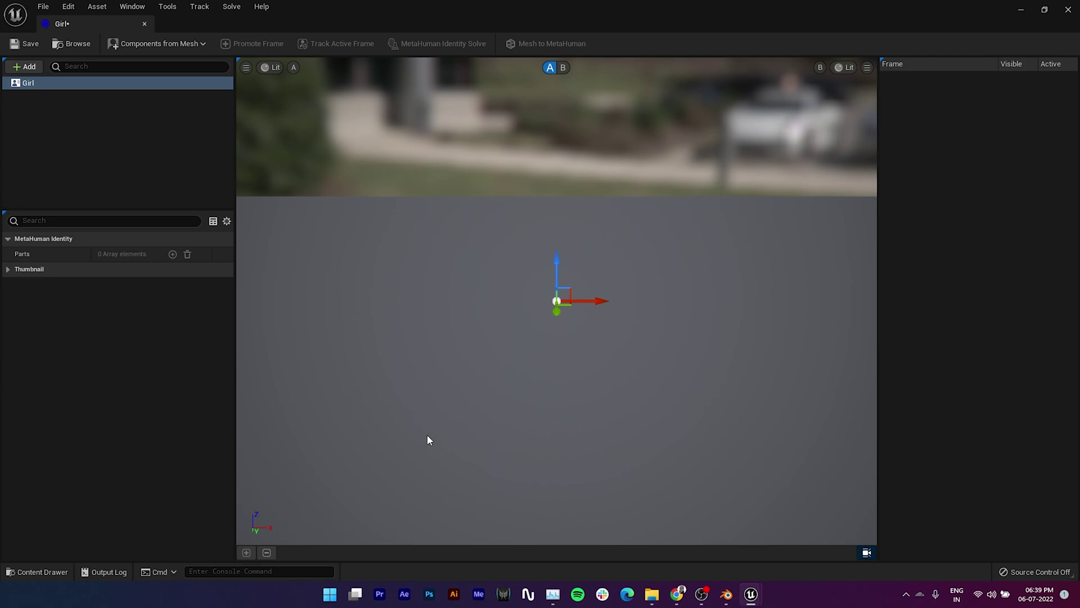
left_click(175, 41)
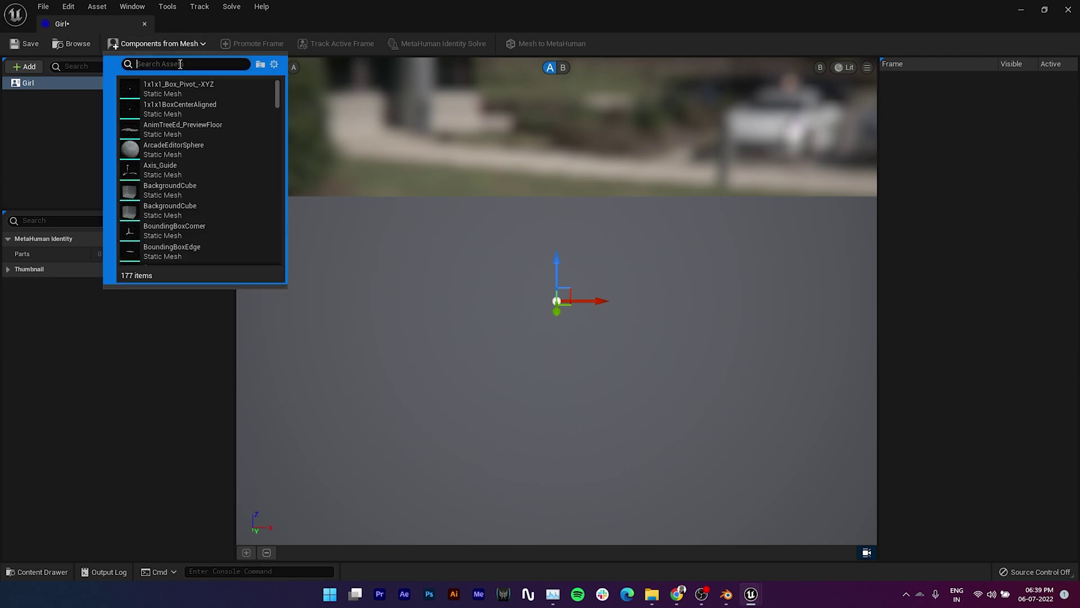
type("pubg")
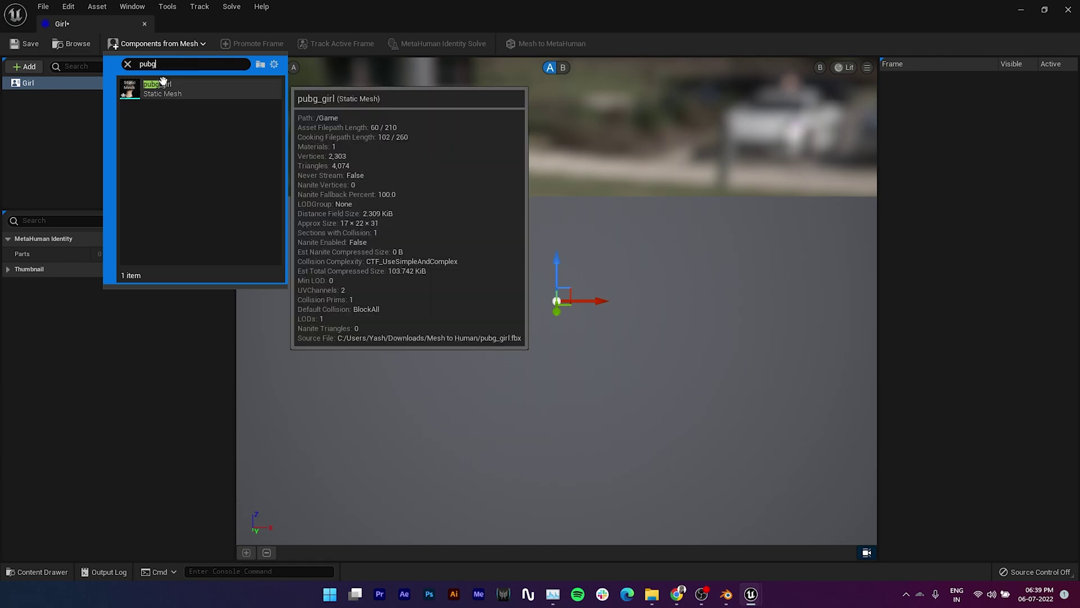
left_click(160, 87)
Step: Rotate the Neutral Pose head about its vertical axis so the face points toward the camera
right_click_drag(587, 221, 606, 105)
key("w")
key("s")
key("w")
key("a")
key("d")
key("a")
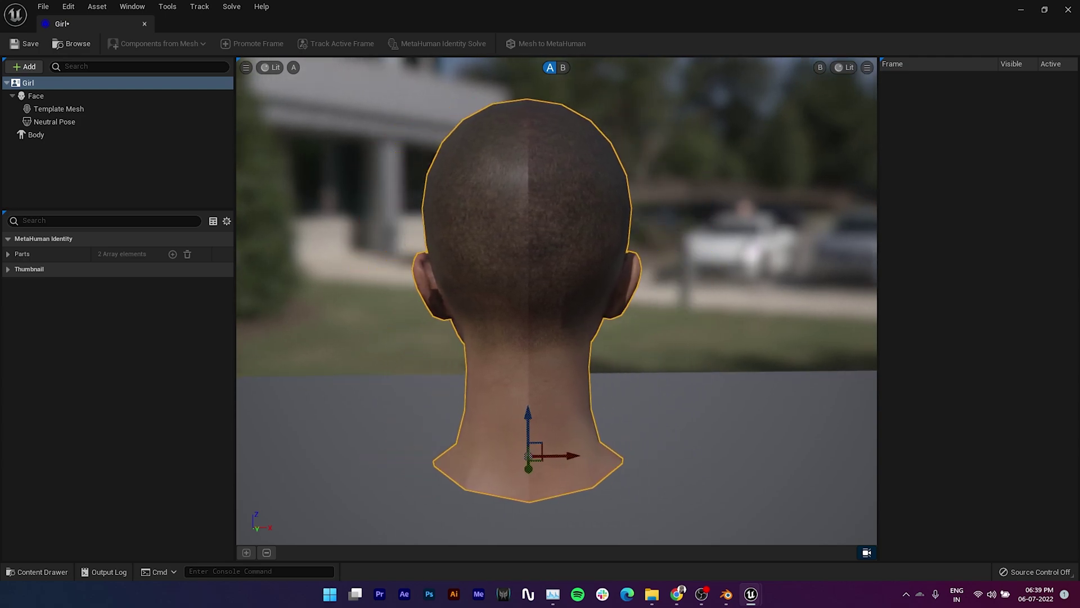
left_click(93, 124)
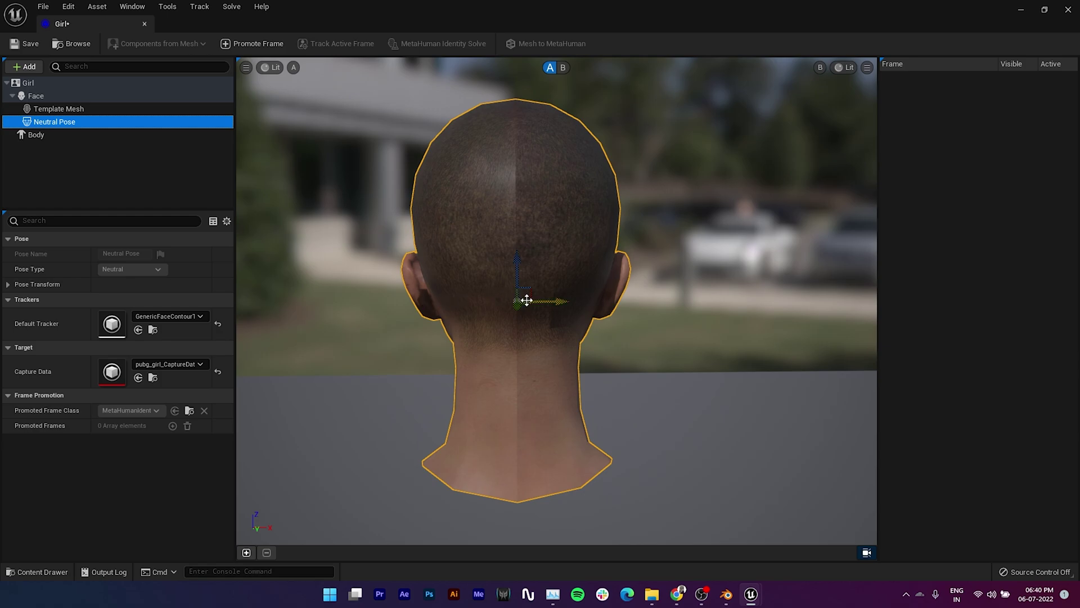
left_click(533, 265)
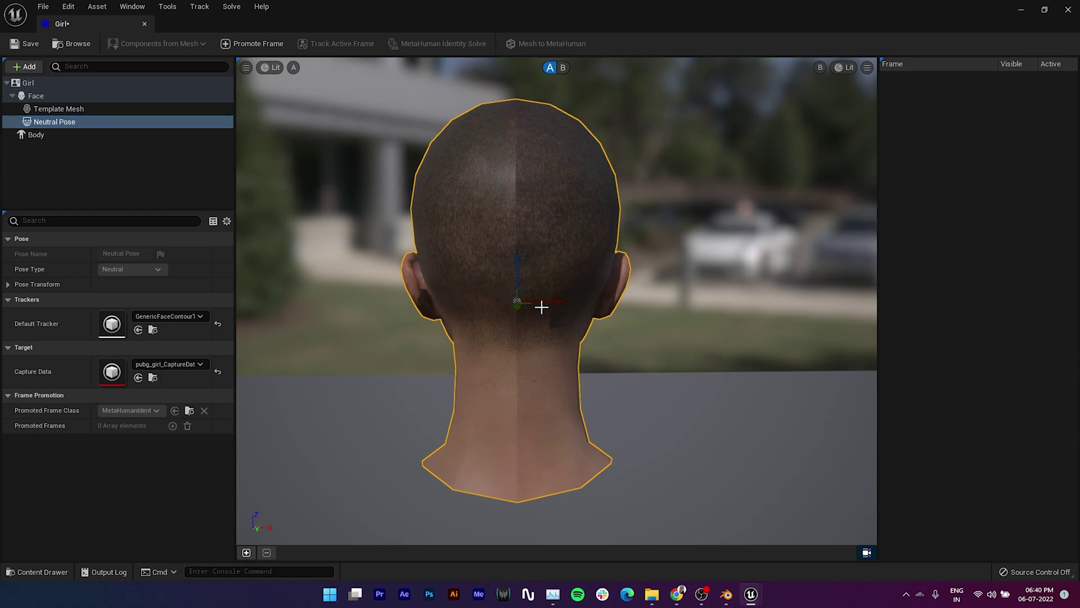
left_click_drag(548, 308, 574, 304)
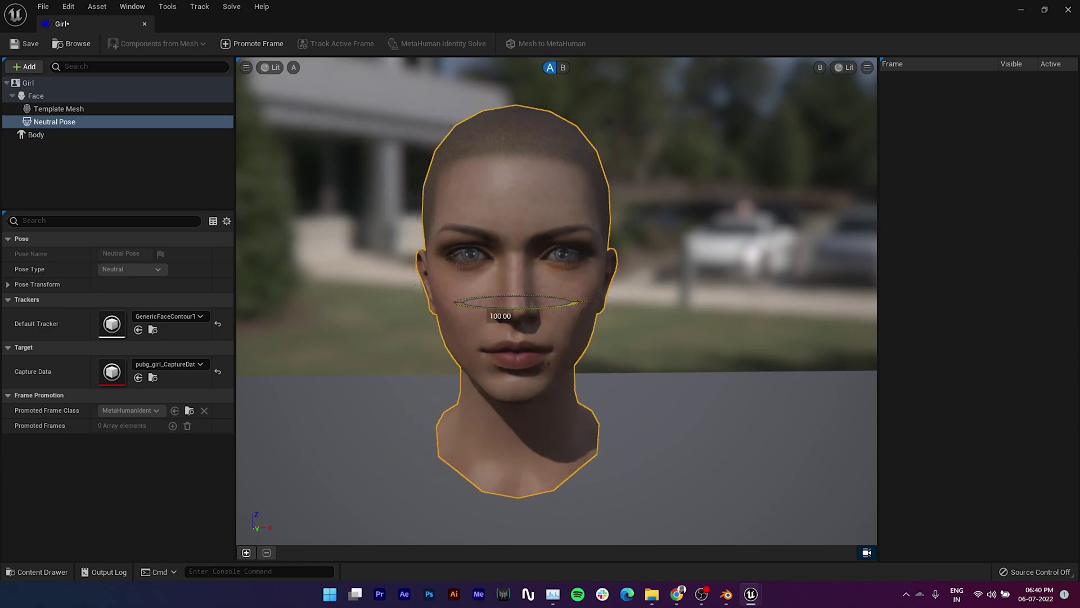
Step: Promote a frontal view of the face as Frame 0, with autotracking on and the camera locked
right_click_drag(679, 278, 698, 254)
left_click_drag(690, 259, 702, 264, "alt")
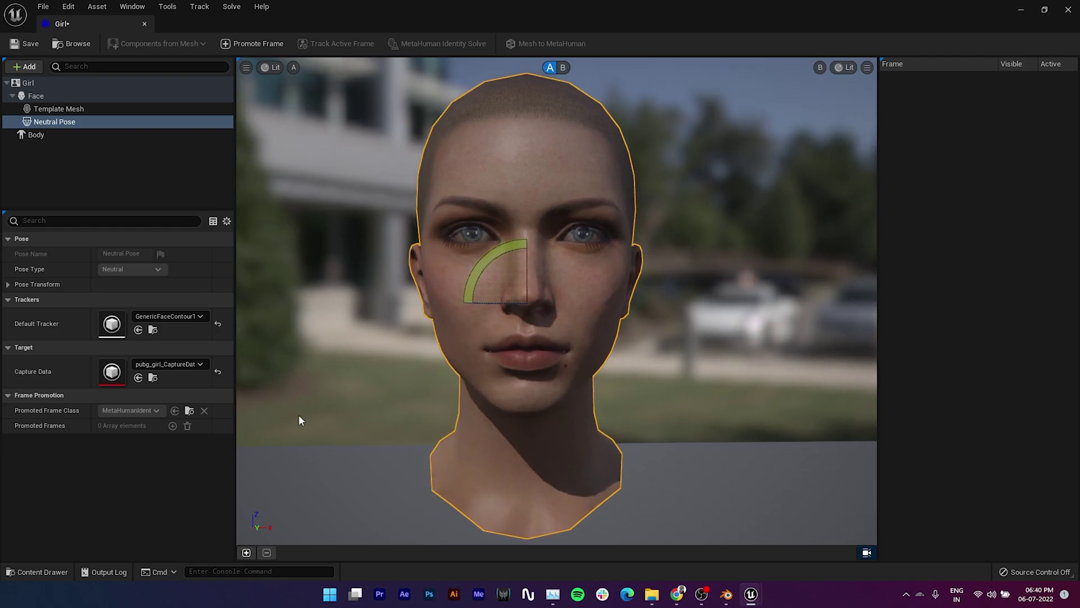
left_click(246, 553)
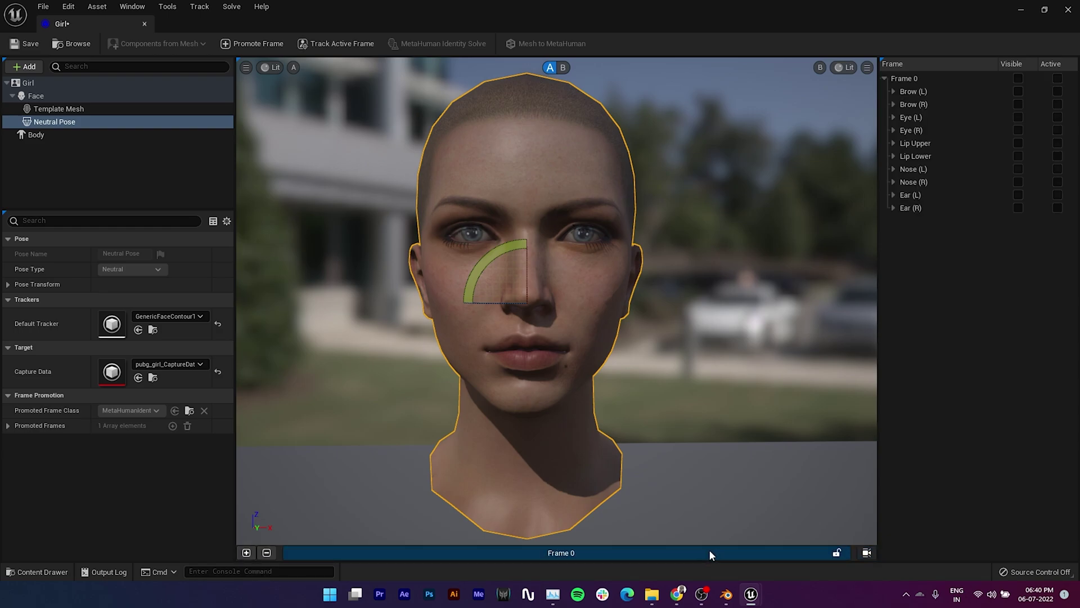
right_click(636, 548)
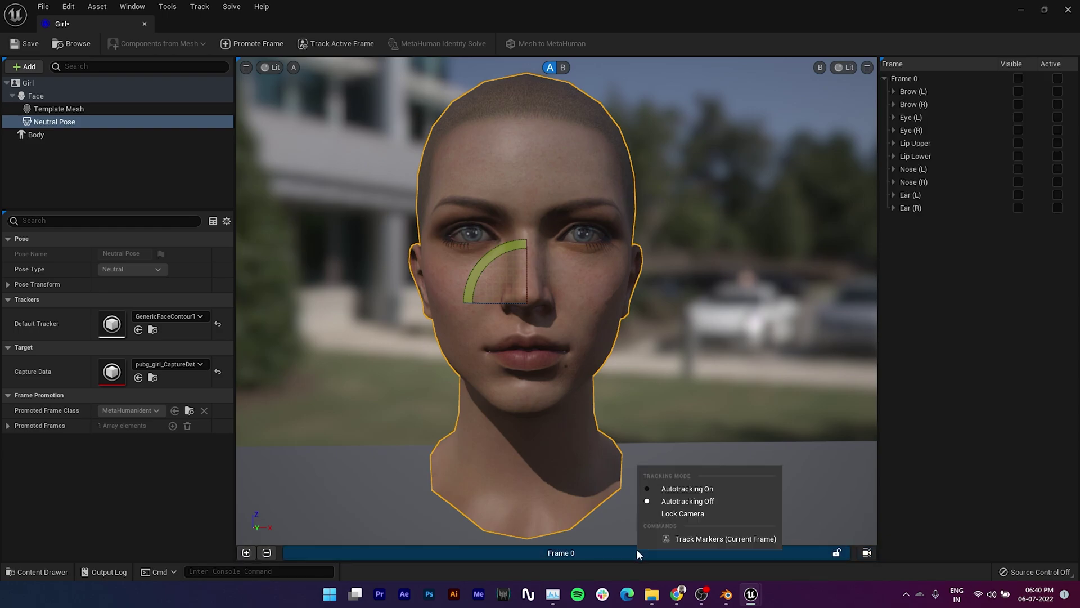
left_click(657, 488)
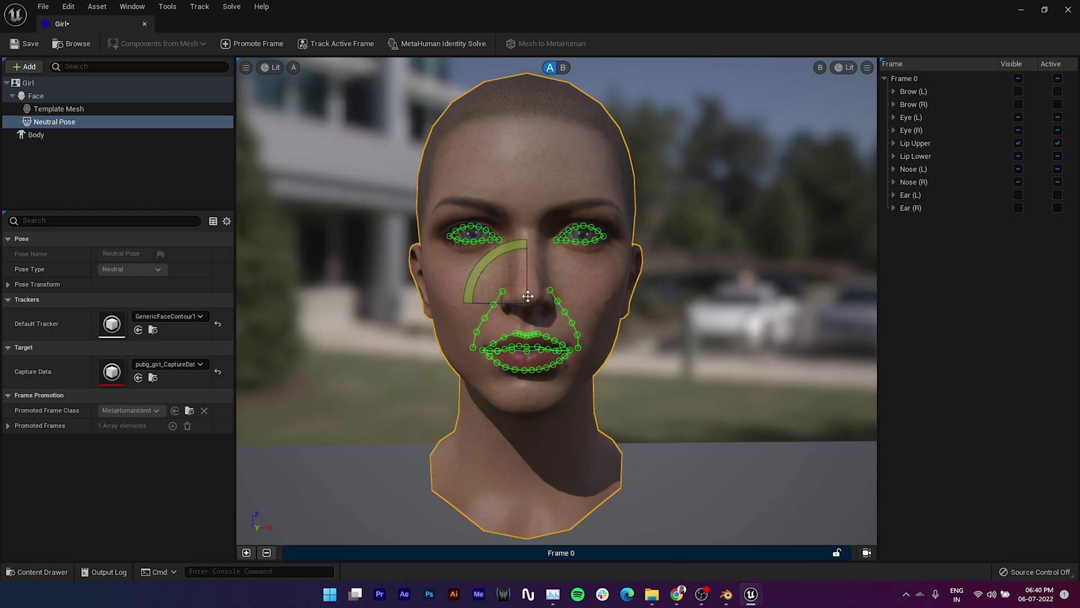
right_click(586, 548)
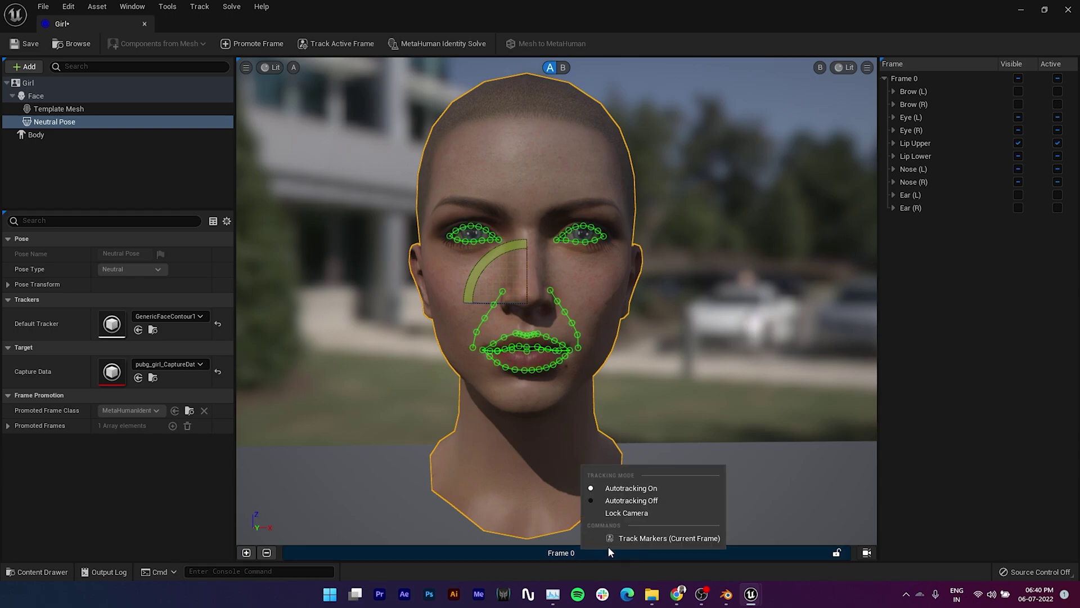
left_click(627, 511)
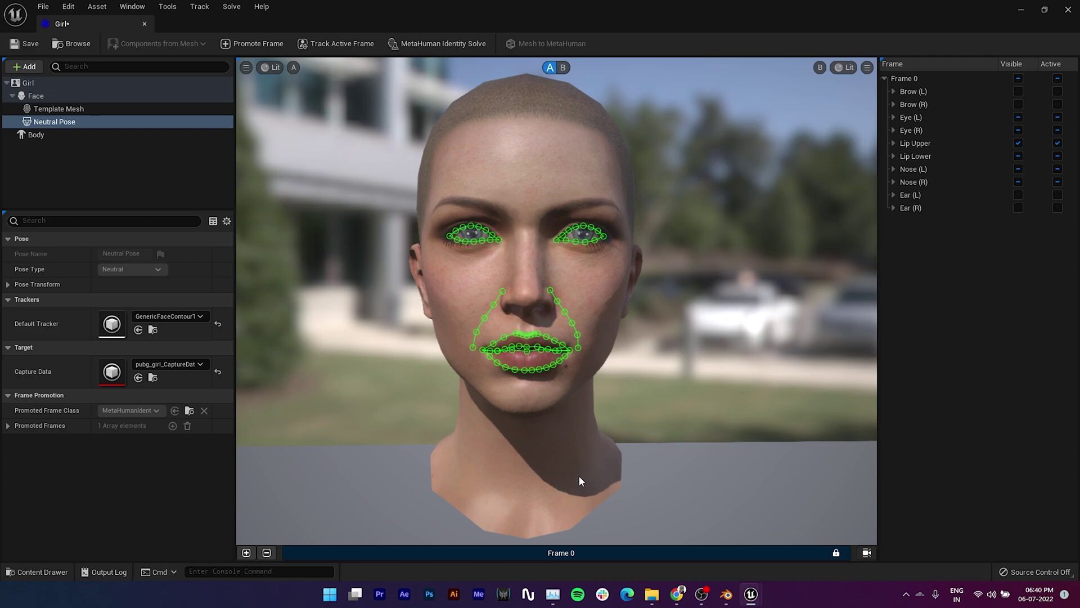
Step: Promote a second frame and frame a side-profile close-up of the left ear in it
left_click(247, 553)
right_click_drag(491, 392, 513, 404)
key("s")
middle_click_drag(594, 386, 641, 386)
right_click(672, 552)
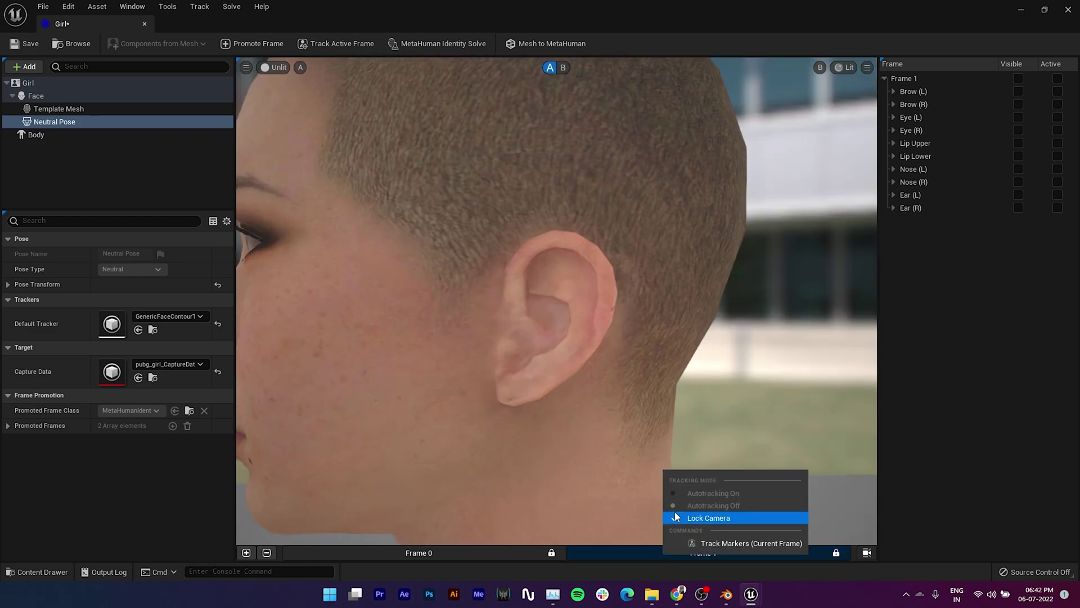
Step: Show the Ear (L) tracking curves in Frame 1 and lock that frame's camera
left_click(1018, 194)
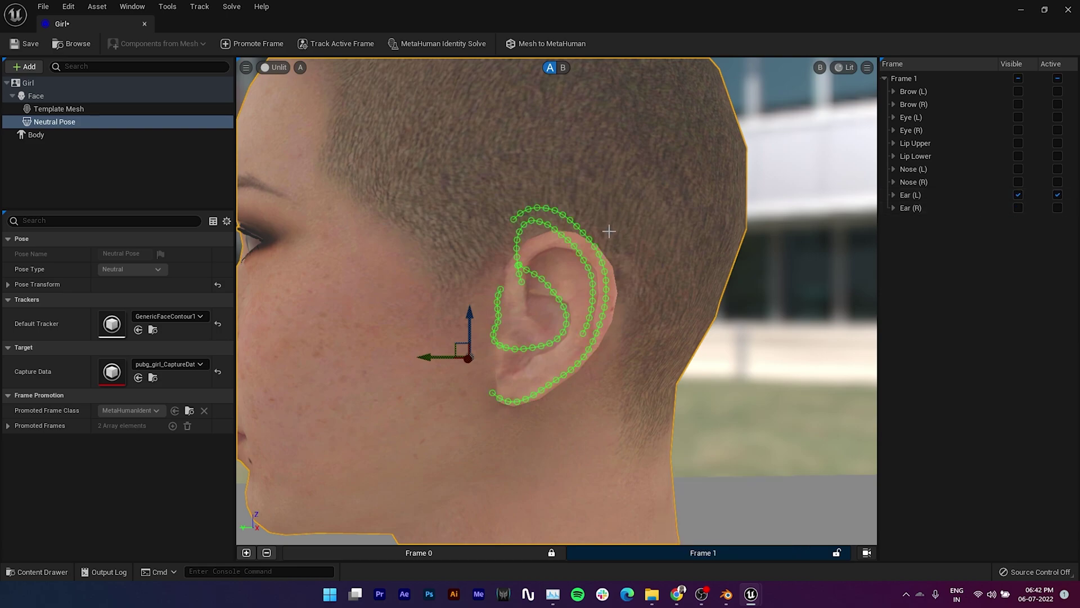
right_click(692, 552)
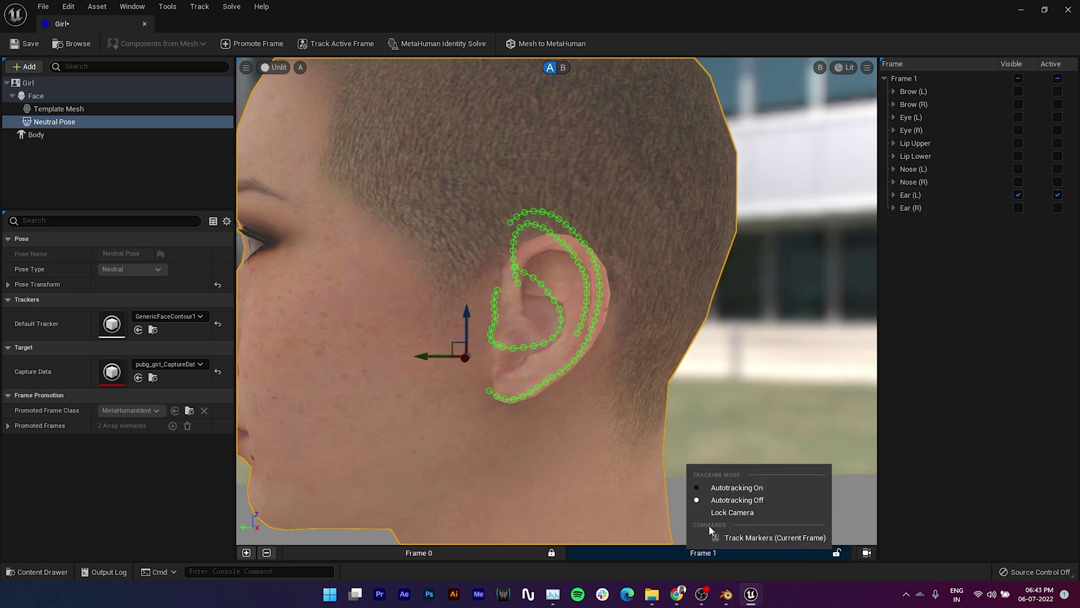
left_click(716, 511)
Step: Move the Ear Helix Outer (L) curve onto the left ear's outer rim, thin out its points and fit its lower end to the earlobe
left_click_drag(514, 219, 534, 254)
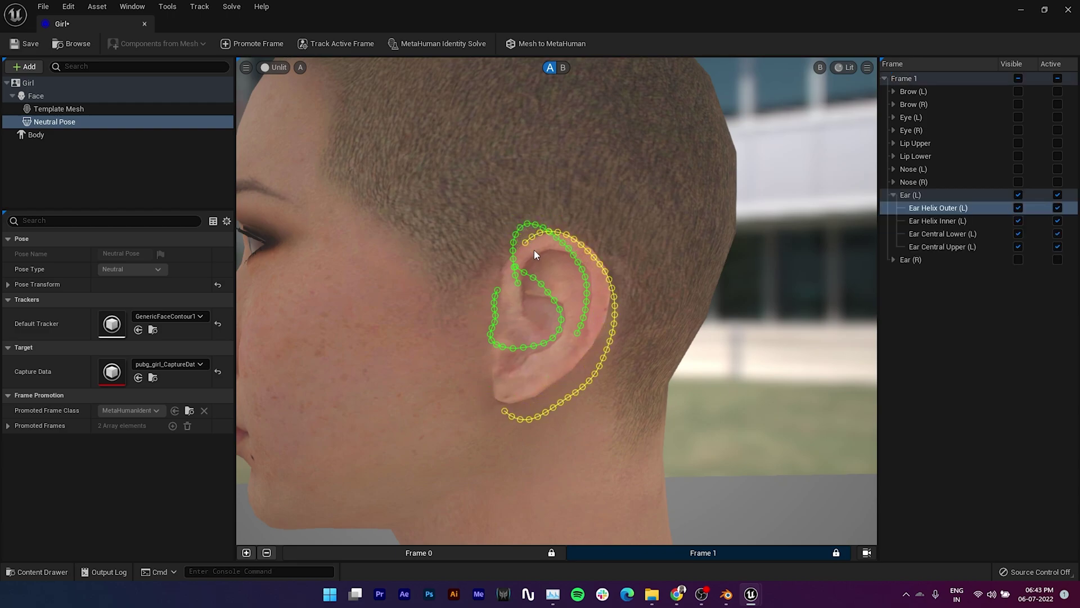
left_click(605, 390)
left_click(597, 376)
left_click(612, 329)
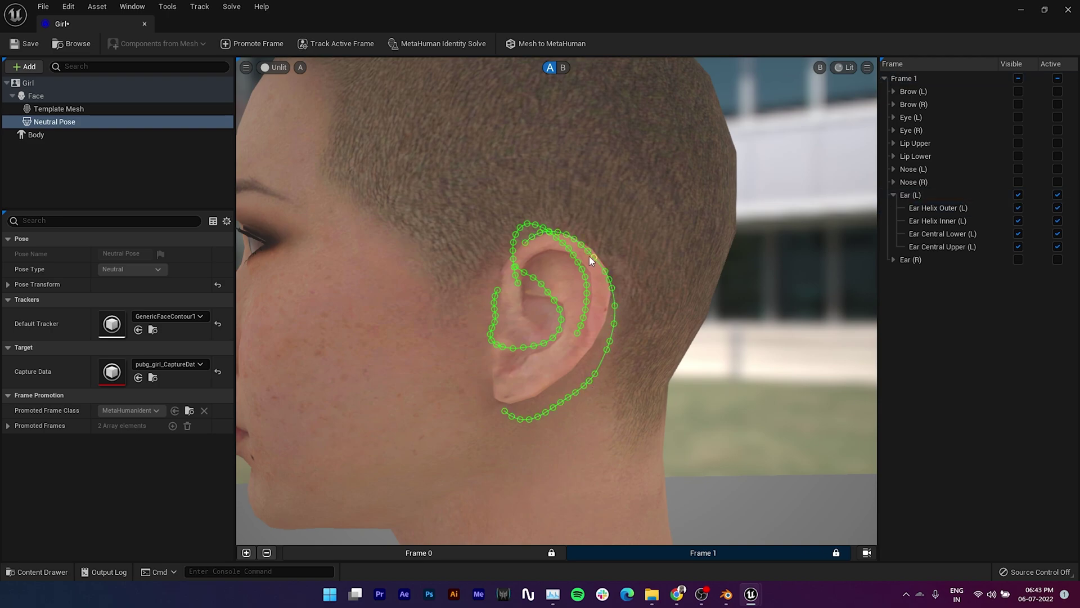
left_click_drag(599, 365, 598, 355)
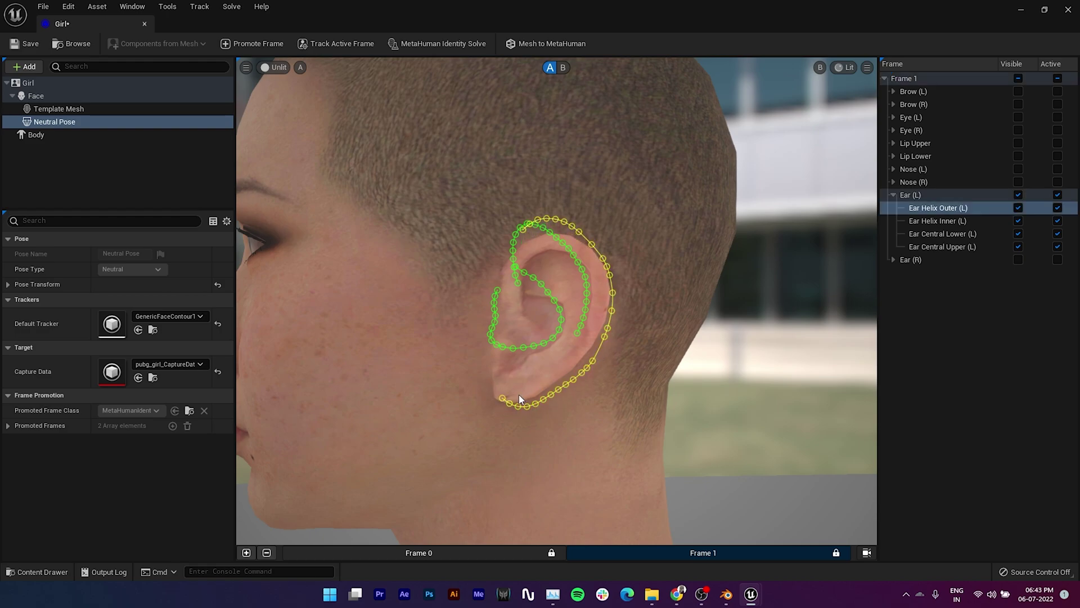
left_click_drag(510, 403, 499, 397)
left_click(506, 407)
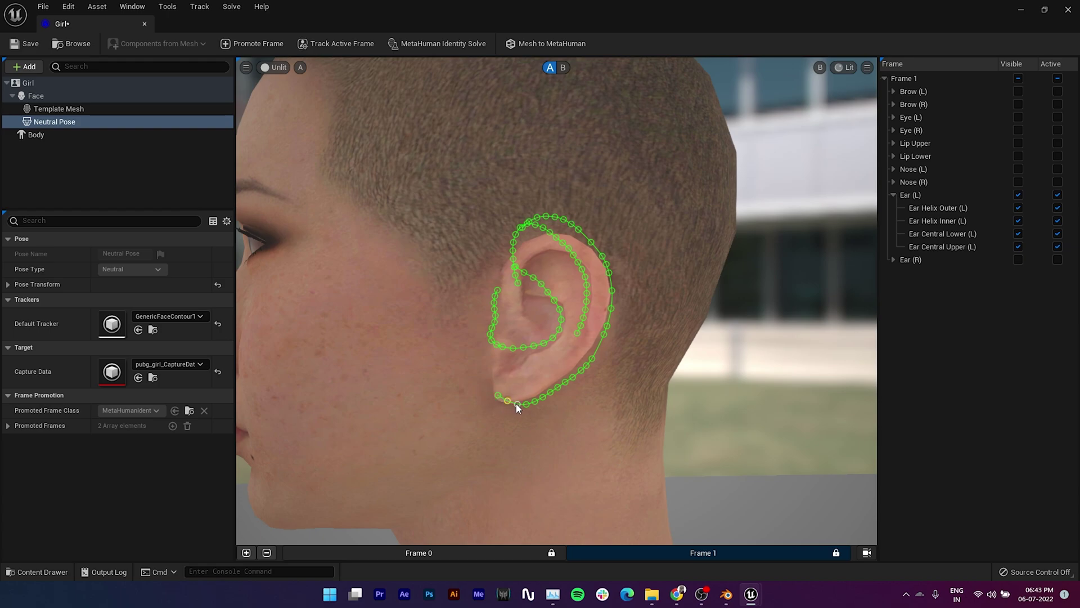
Step: Fit the remaining points of the left ear's outer helix curve along the rear and upper rim of the ear
left_click_drag(523, 397, 591, 344)
left_click_drag(607, 265, 597, 258)
left_click_drag(590, 241, 589, 249)
left_click_drag(578, 229, 541, 237)
left_click_drag(539, 226, 523, 244)
left_click(532, 242)
Step: Fit the inner helix and central curves of the left ear to its inner folds
left_click_drag(560, 310, 565, 318)
left_click_drag(495, 309, 447, 308)
left_click_drag(566, 324, 494, 319)
left_click_drag(687, 261, 538, 254)
left_click_drag(545, 255, 567, 252)
left_click_drag(559, 263, 581, 259)
left_click_drag(566, 268, 590, 270)
left_click_drag(450, 330, 494, 301)
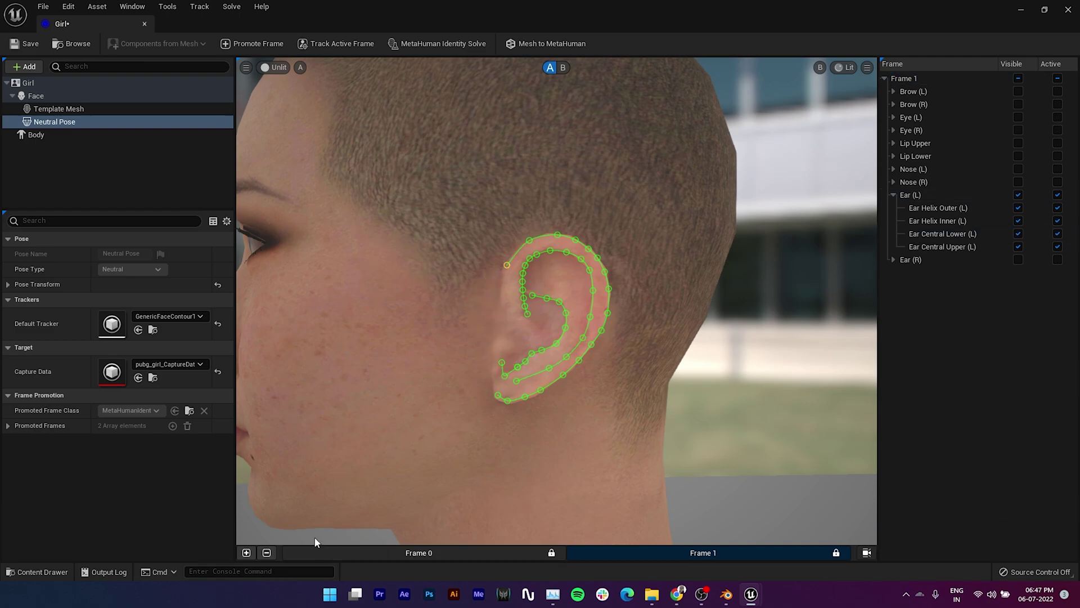
Step: Promote a third frame with a side-profile close-up of the right ear, with autotracking on and the camera locked
left_click(246, 553)
left_click_drag(438, 321, 658, 321, "alt")
scroll(441, 326, "up", 3)
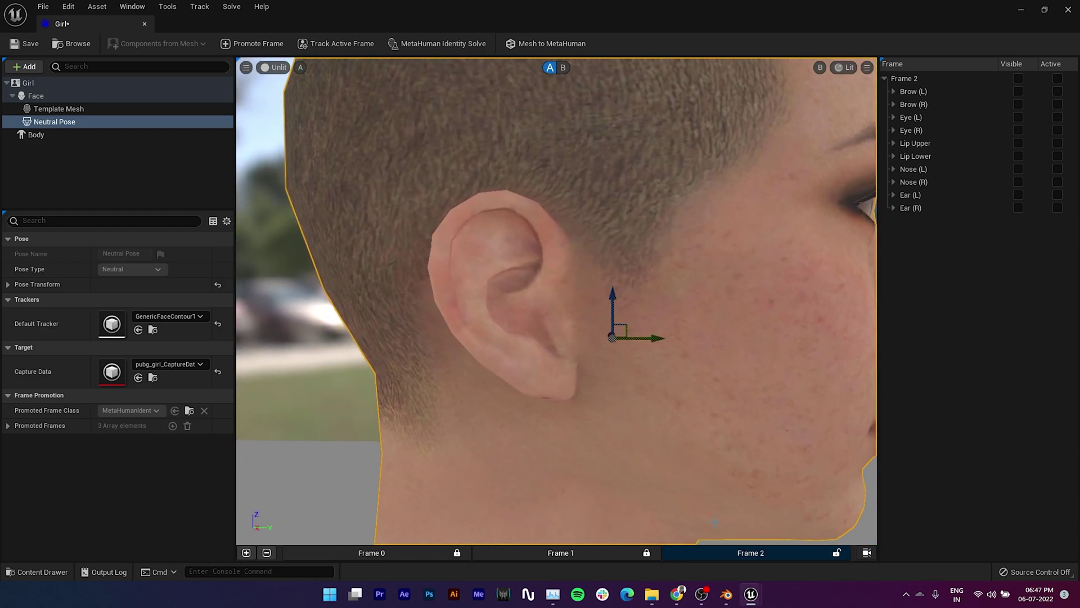
right_click(738, 553)
left_click(769, 493)
right_click(778, 548)
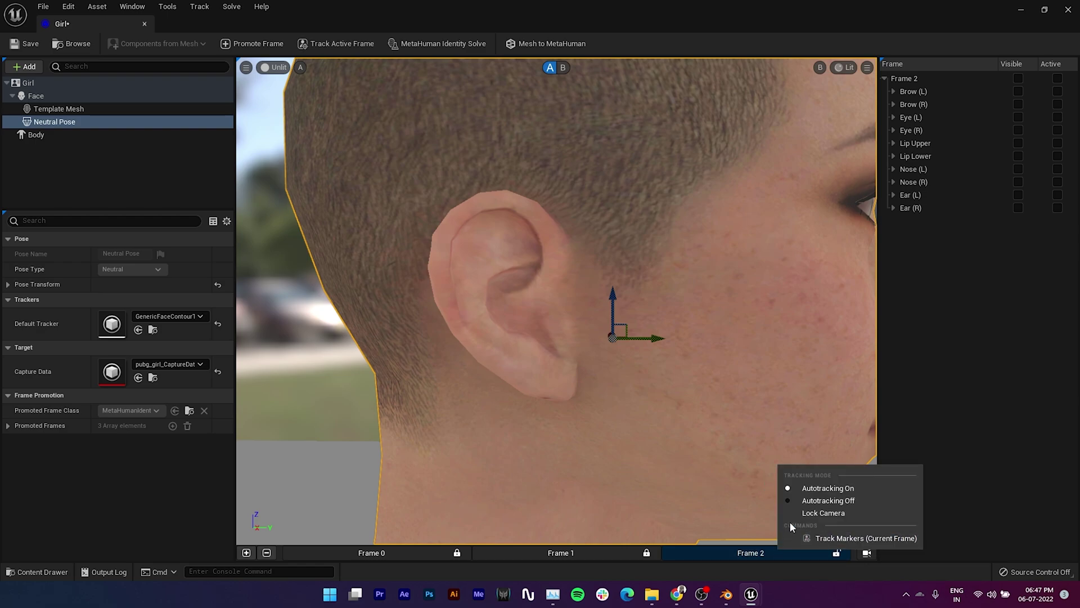
left_click(799, 516)
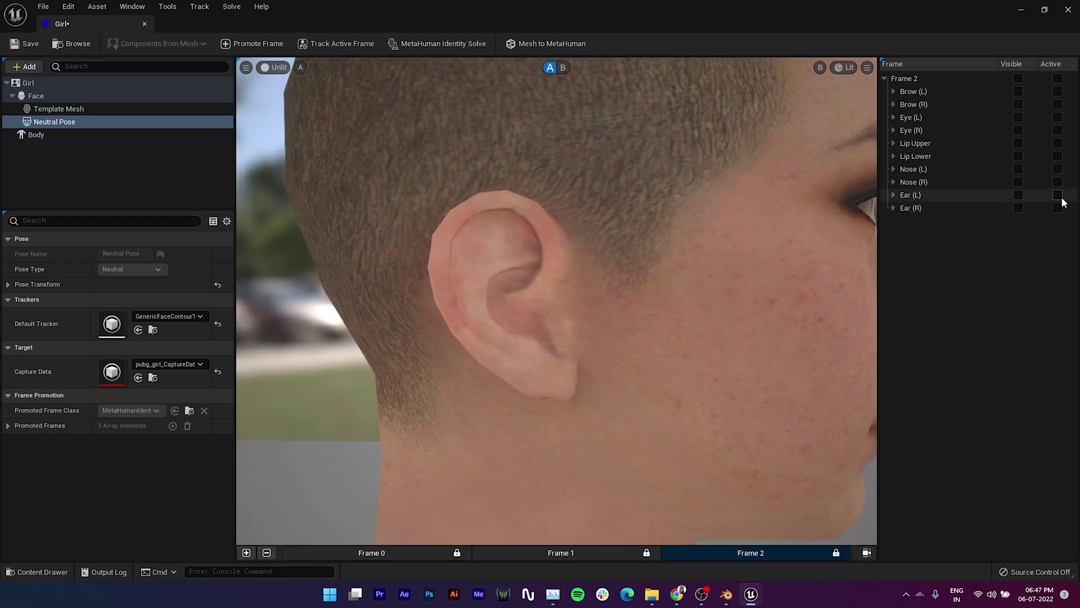
Step: Activate and show the Ear (R) tracking curves in Frame 2 and run the MetaHuman Identity Solve
left_click(1058, 208)
left_click(1018, 208)
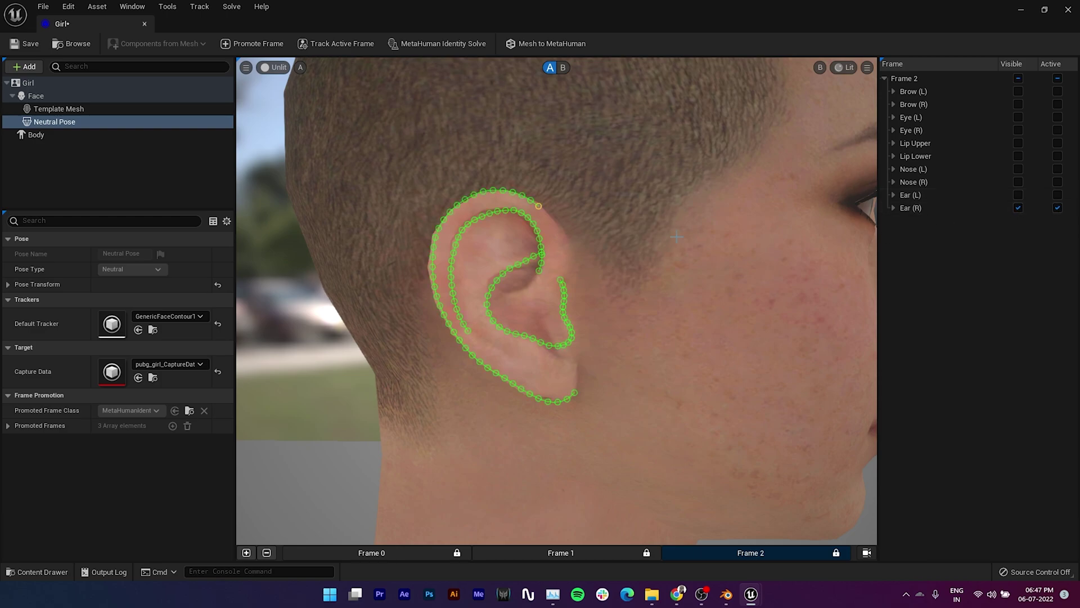
left_click(404, 47)
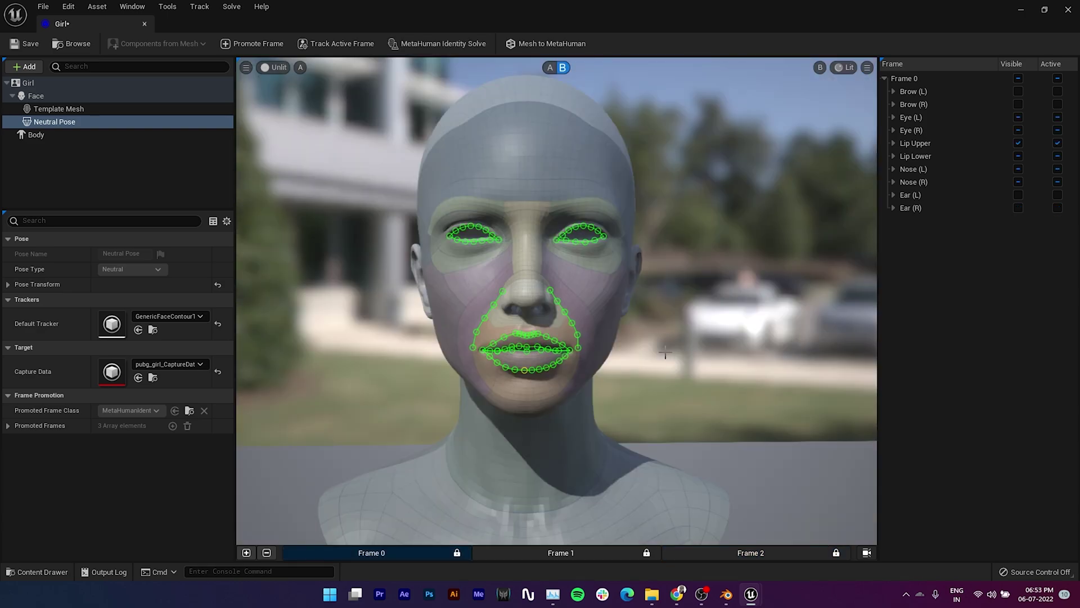
Step: Assign the medium-build female body type to the Body part and run Mesh to MetaHuman
left_click(104, 136)
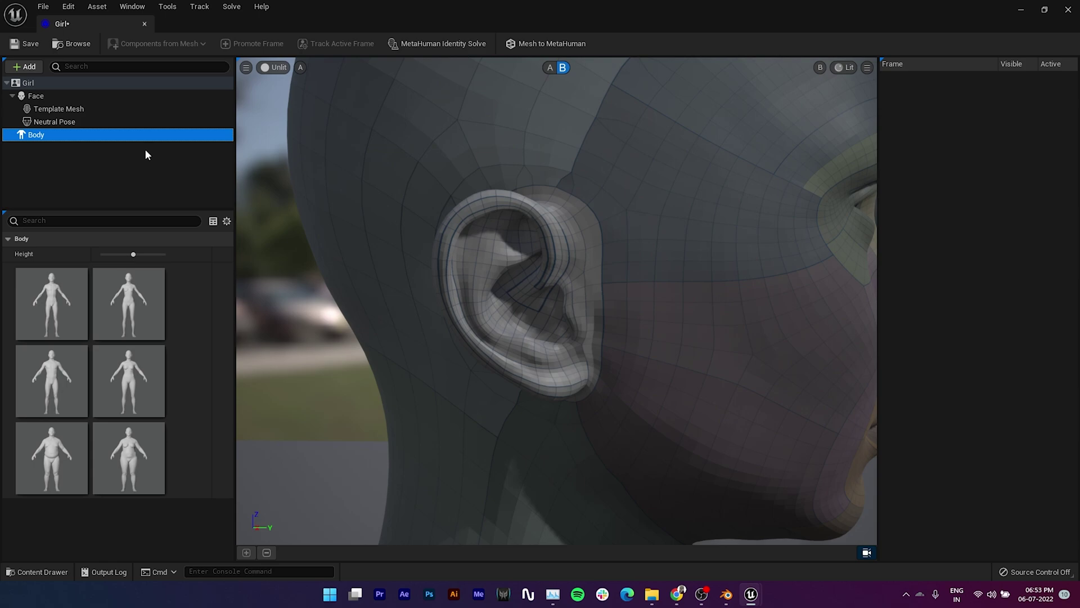
right_click_drag(316, 213, 205, 236)
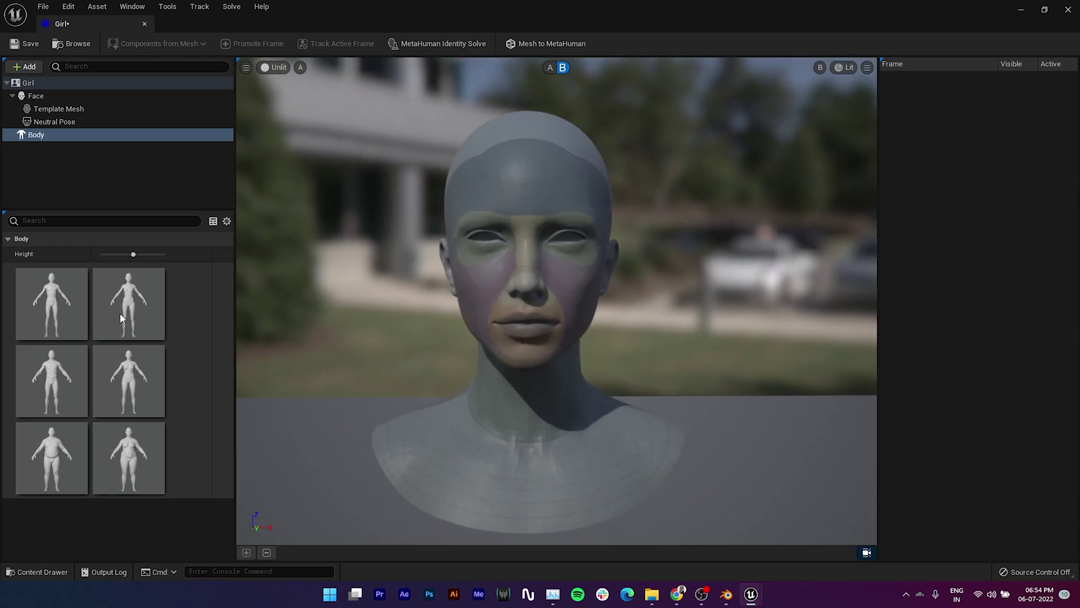
left_click(129, 365)
left_click(551, 43)
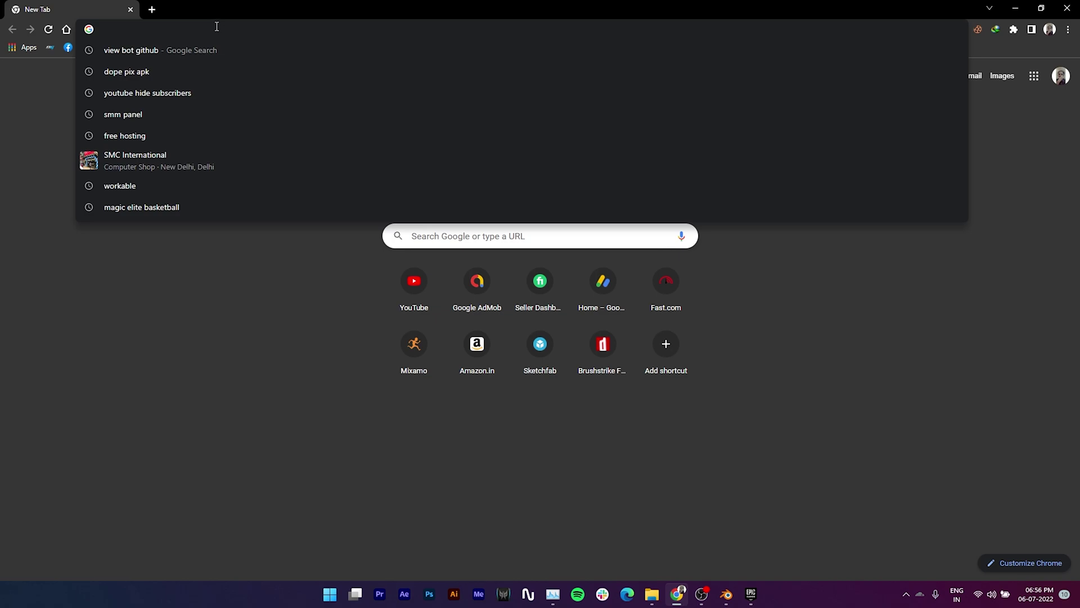
Step: Switch to Chrome, open the Girl MetaHuman for editing in MetaHuman Creator and show its Custom Mesh face settings
type("meta")
left_click(226, 51)
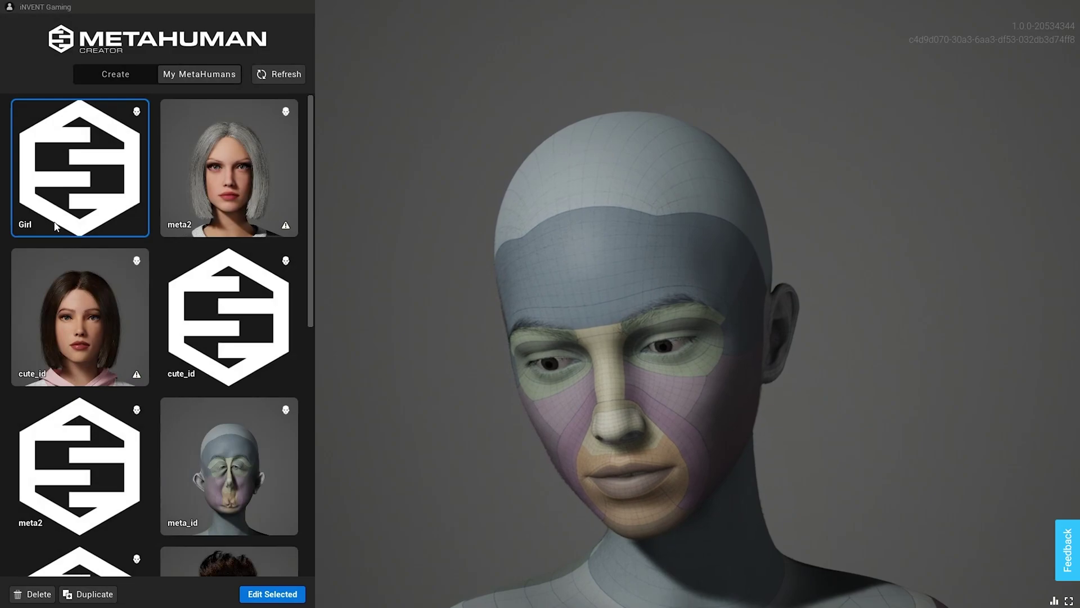
left_click(272, 594)
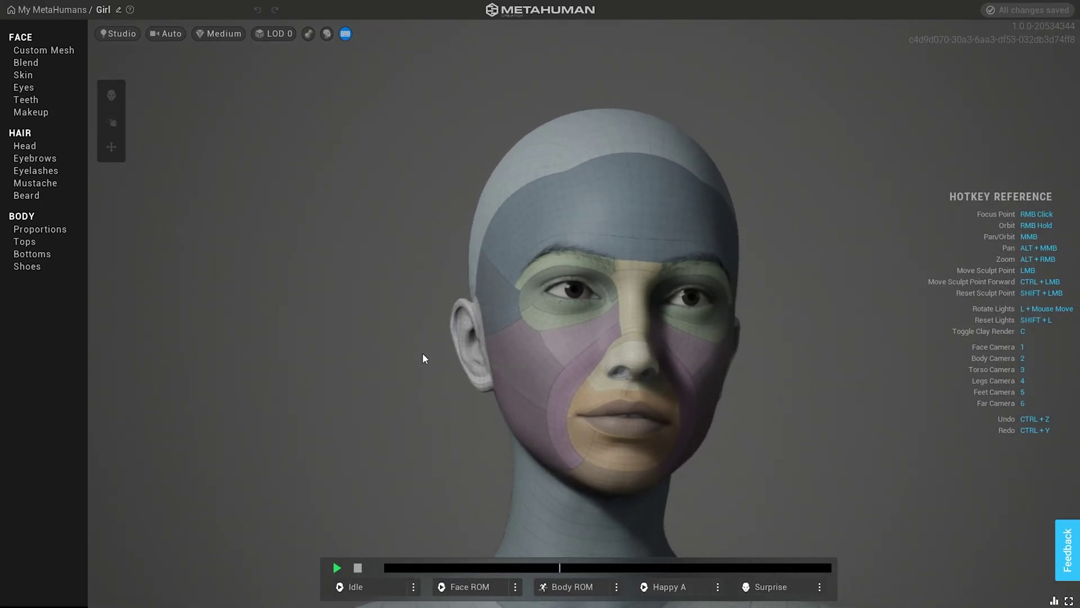
left_click(56, 50)
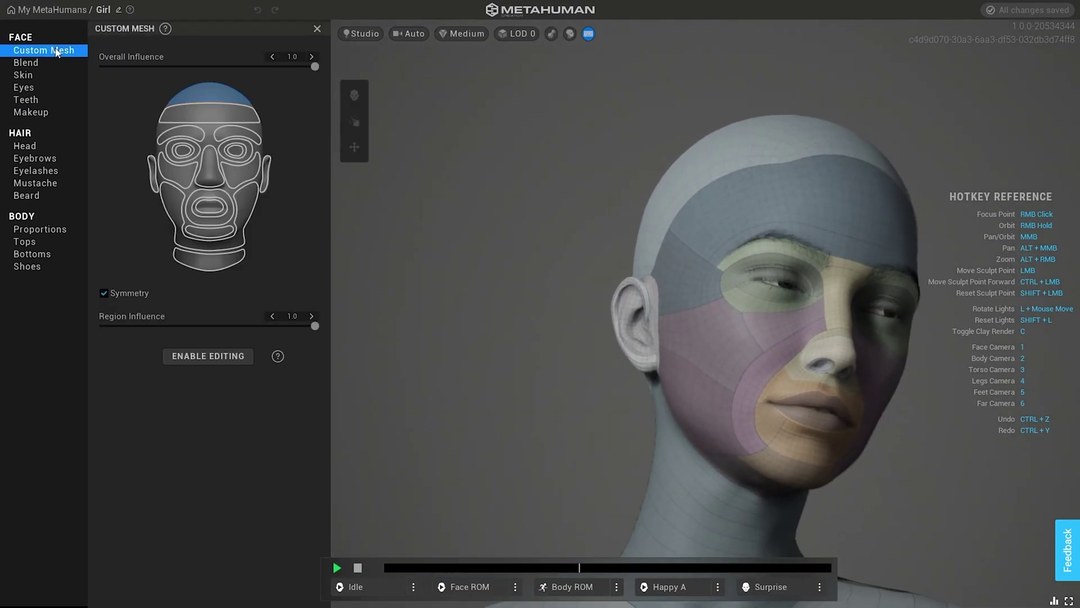